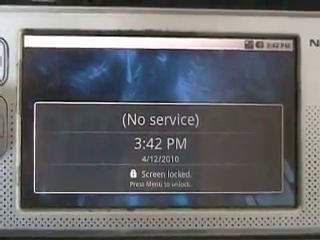
Step: Unlock the tablet, launch Maps from the app list, and force-close the gapps crash
{"action": "key", "text": "Menu"}
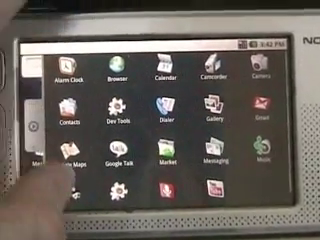
{"action": "left_click", "coordinate": [48, 148]}
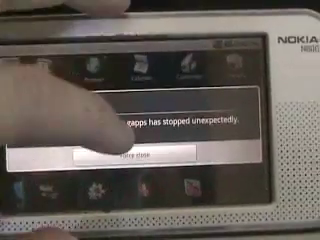
{"action": "left_click", "coordinate": [150, 154]}
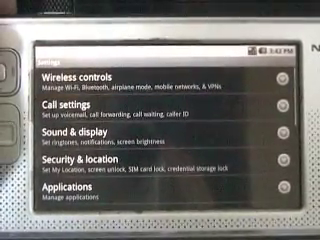
Step: Go into wireless settings and bring up the PIN field for pairing the headset
{"action": "left_click", "coordinate": [120, 82]}
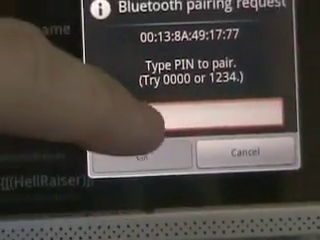
{"action": "left_click", "coordinate": [222, 104]}
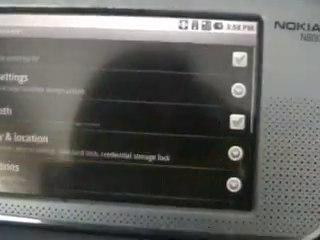
{"action": "key", "text": "Escape"}
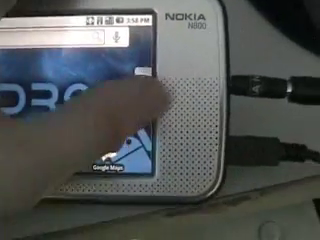
Step: Play DragonForce's Through The Fire And Flames in Music, raise the Bluetooth volume, then go home
{"action": "left_click", "coordinate": [232, 105]}
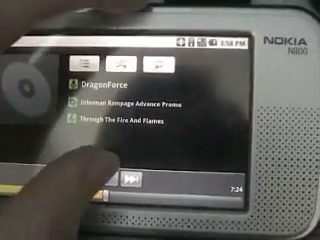
{"action": "left_click", "coordinate": [135, 166]}
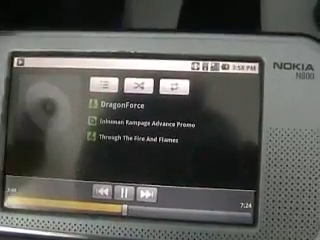
{"action": "key", "text": "XF86AudioRaiseVolume"}
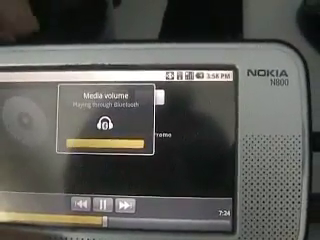
{"action": "key", "text": "Escape"}
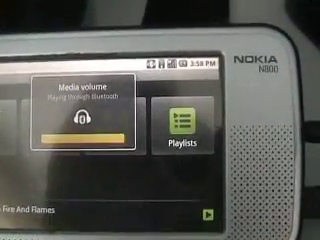